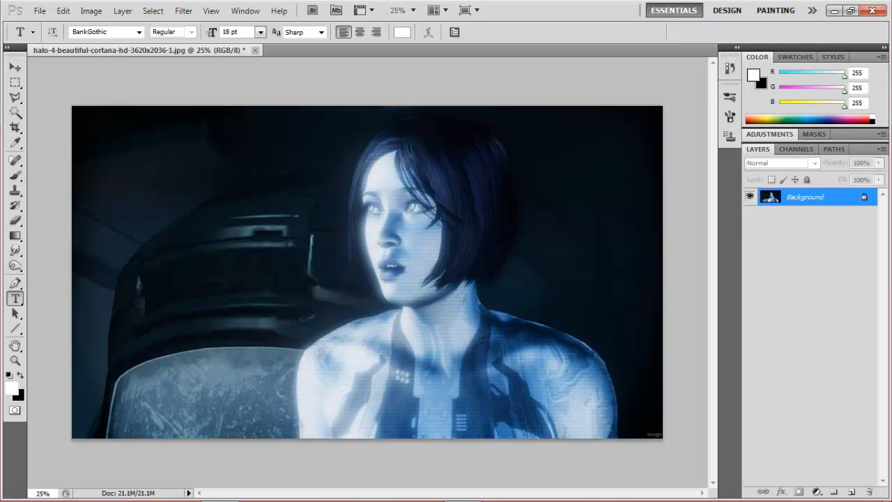
- Start a text layer at the photo's top-left and enter the caption THIS IS WHAT MY FACE LOOKED LIKE
{"action": "left_click", "coordinate": [118, 144]}
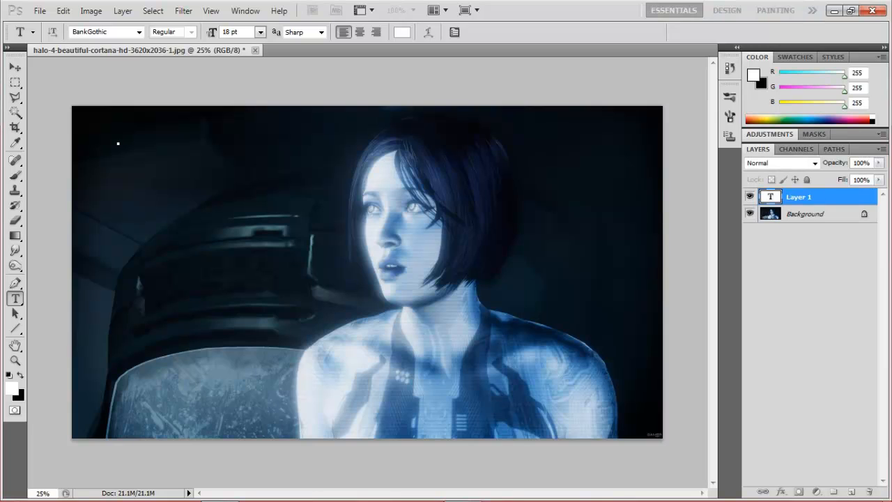
{"action": "key", "text": "Escape"}
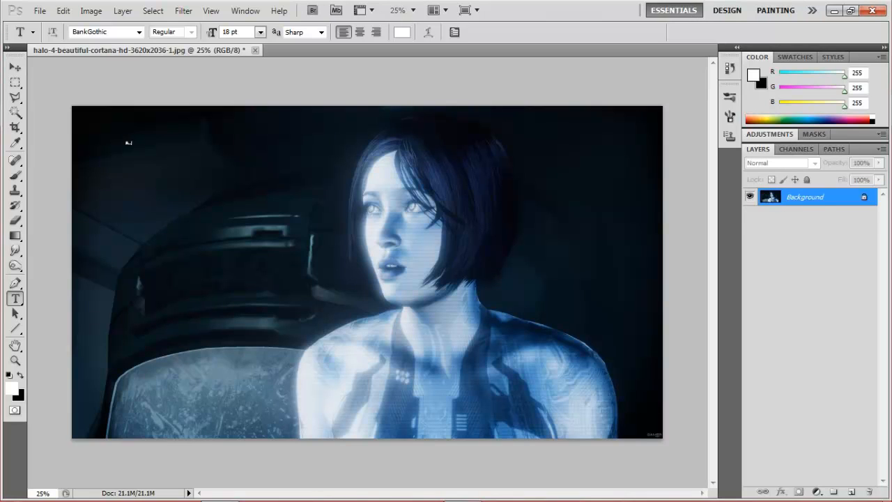
{"action": "left_click", "coordinate": [128, 143]}
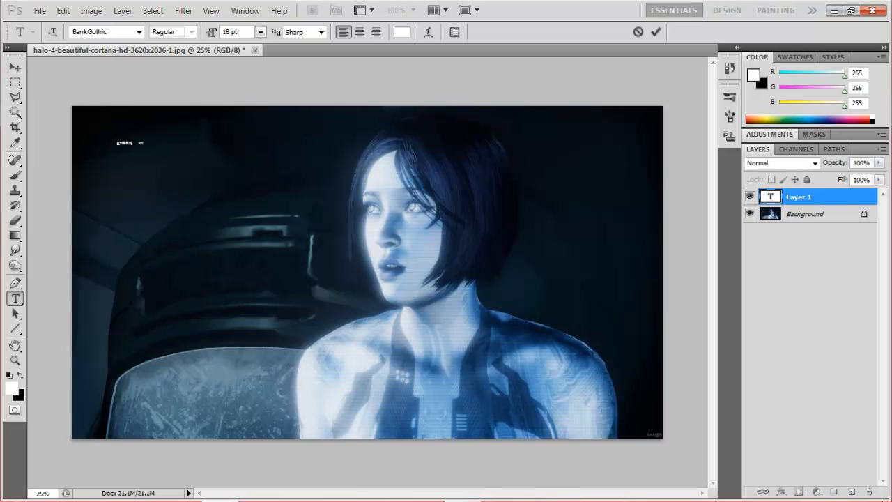
{"action": "type", "text": "text"}
{"action": "key", "text": "BackSpace"}
{"action": "key", "text": "BackSpace"}
{"action": "key", "text": "BackSpace"}
{"action": "key", "text": "ctrl+a"}
- Set the caption to 72 pt, commit it, and enlarge it across the top with Free Transform
{"action": "left_click", "coordinate": [260, 31]}
{"action": "left_click", "coordinate": [259, 241]}
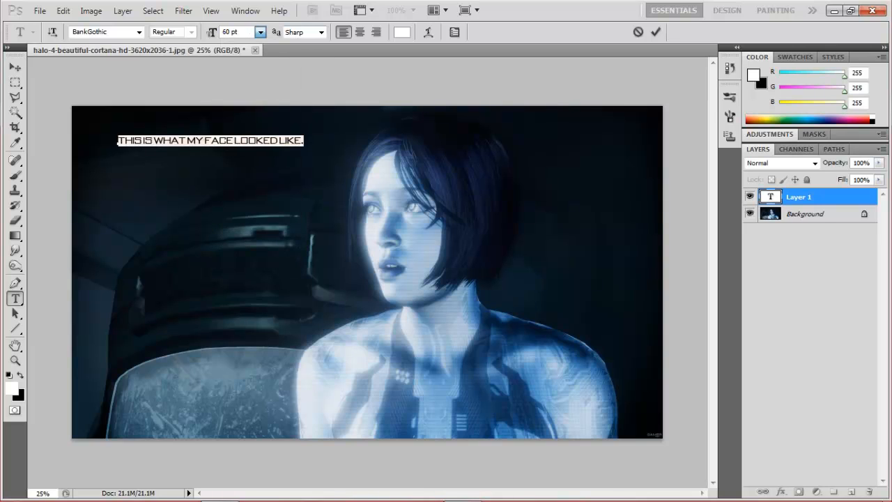
{"action": "left_click", "coordinate": [260, 32]}
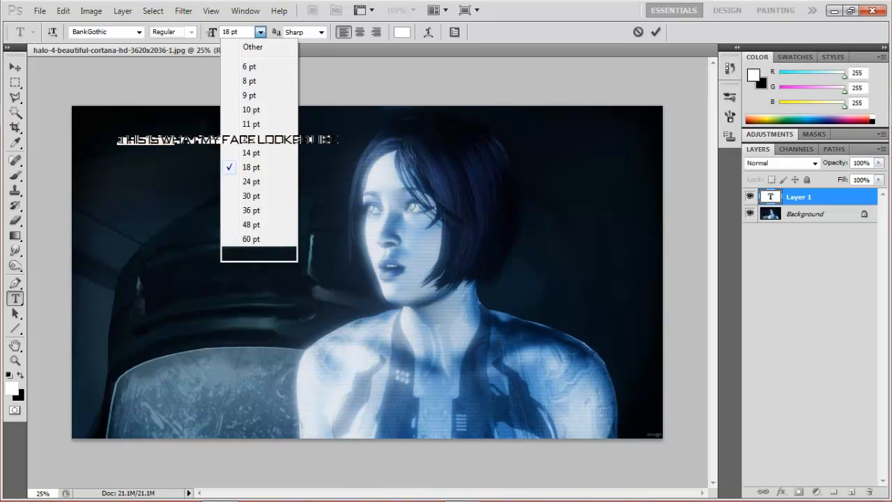
{"action": "left_click", "coordinate": [251, 253]}
{"action": "key", "text": "ctrl+Return"}
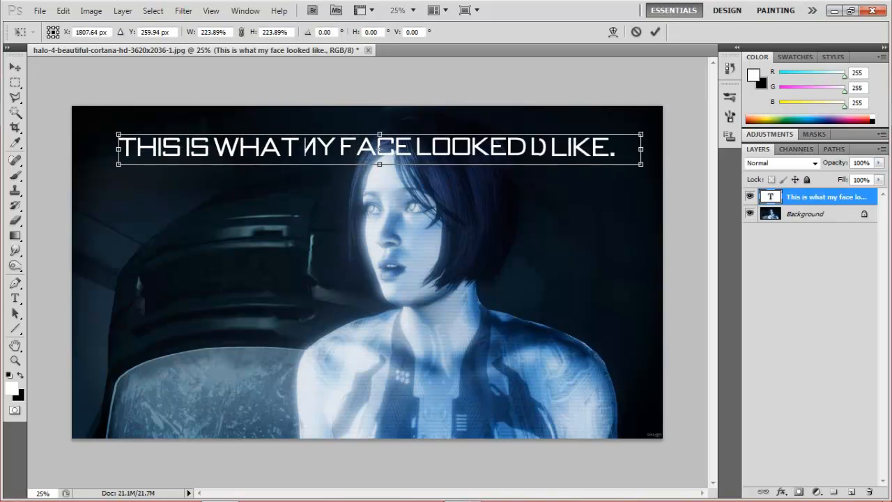
{"action": "left_click", "coordinate": [15, 67]}
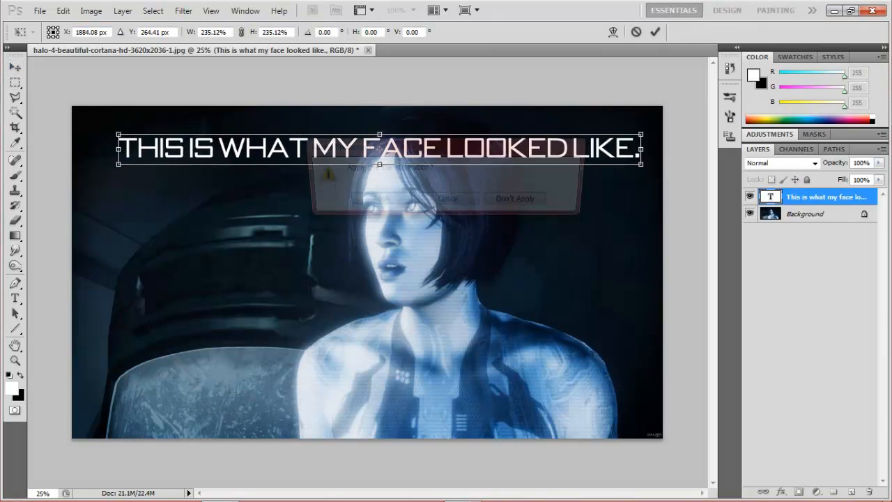
- Nudge the top caption upward and enter a second caption WHEN HE FINISHED ALL OVER IT. at the bottom-left
{"action": "key", "text": "Return"}
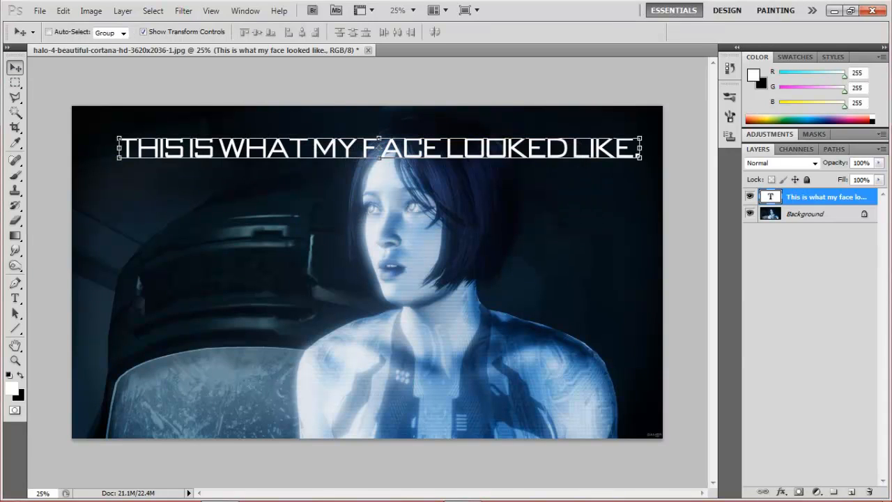
{"action": "key", "text": "Up"}
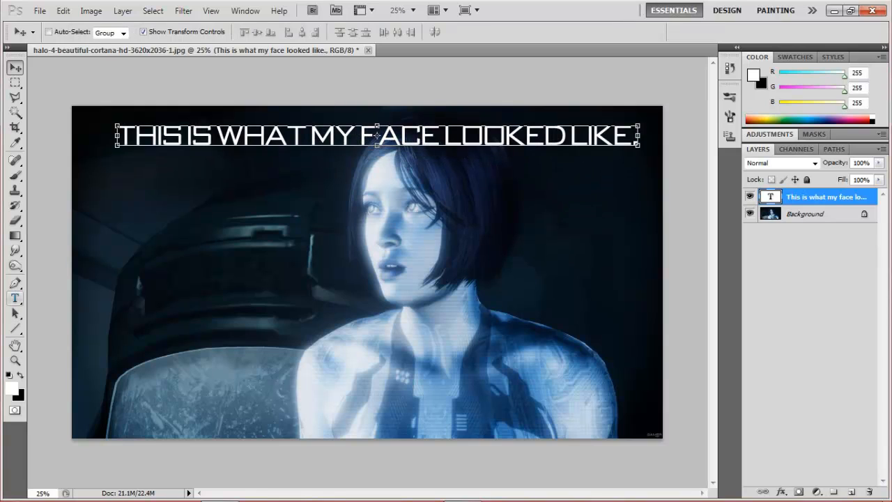
{"action": "key", "text": "t"}
{"action": "key", "text": "v"}
{"action": "key", "text": "ctrl+j"}
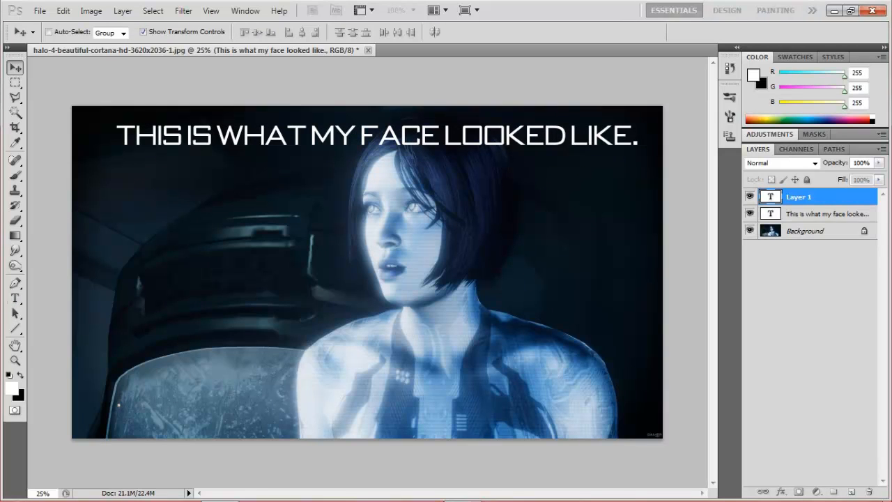
{"action": "type", "text": "WHEN"}
{"action": "type", "text": " HE"}
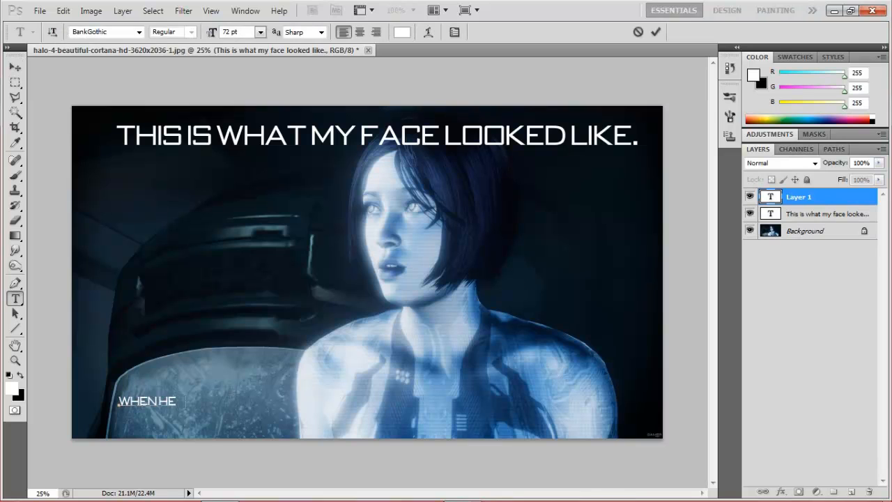
{"action": "type", "text": " FINISHE"}
{"action": "type", "text": "D"}
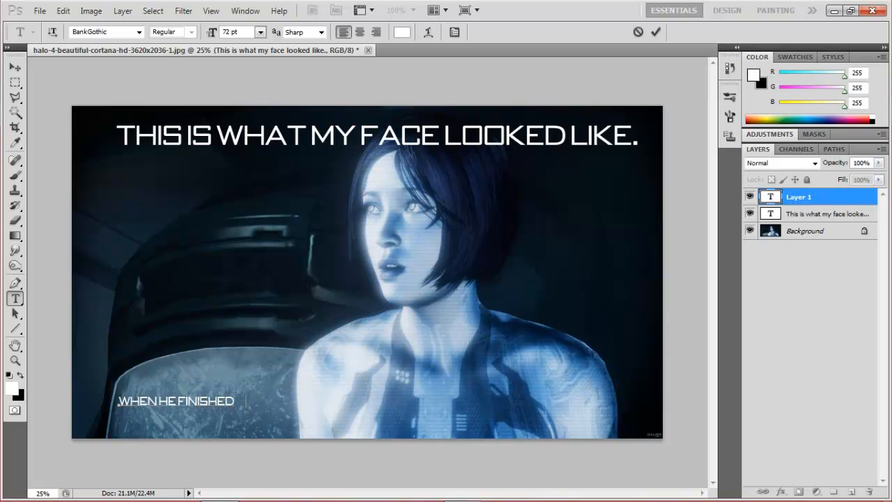
{"action": "type", "text": " ALL OV"}
{"action": "key", "text": "BackSpace"}
{"action": "key", "text": "BackSpace"}
{"action": "key", "text": "BackSpace"}
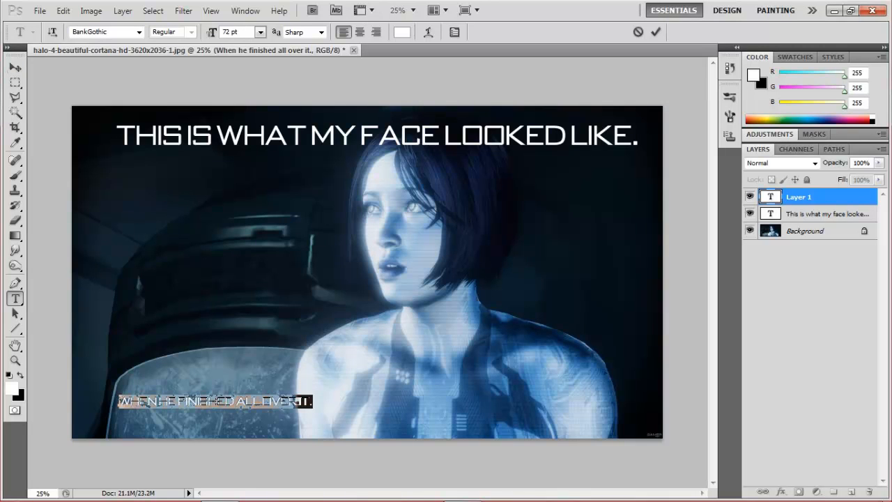
- Enlarge the bottom caption with Free Transform so it spans the photo and apply it
{"action": "key", "text": "ctrl+t"}
{"action": "left_click_drag", "start_coordinate": [312, 407], "coordinate": [619, 410]}
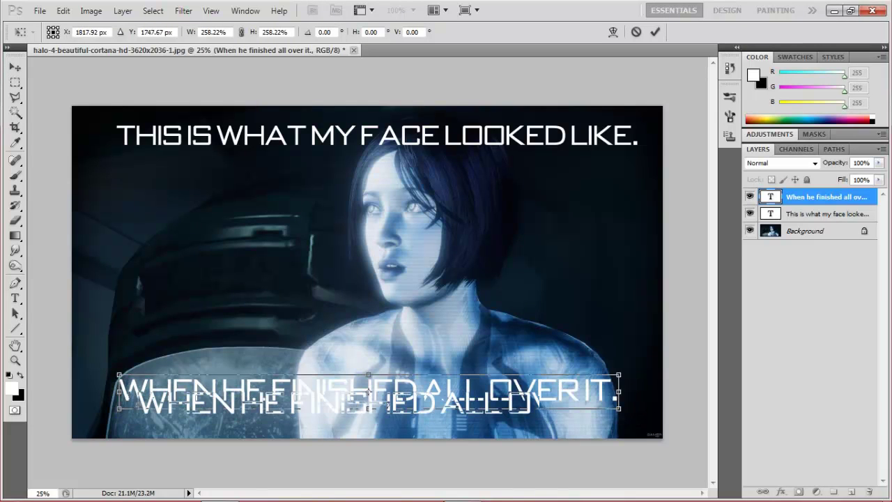
{"action": "key", "text": "v"}
{"action": "key", "text": "Return"}
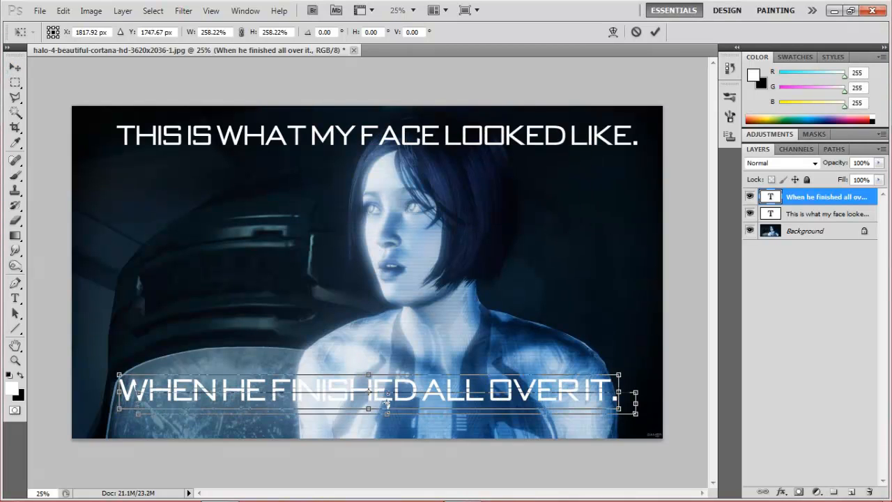
{"action": "key", "text": "t"}
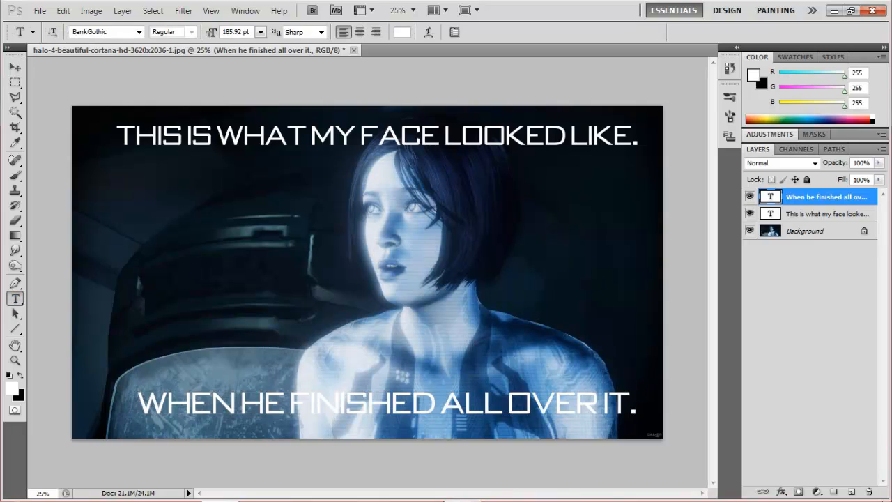
- Select the top caption's text and start entering Impact as its font family
{"action": "key", "text": "v"}
{"action": "key", "text": "t"}
{"action": "left_click_drag", "start_coordinate": [636, 136], "coordinate": [117, 136]}
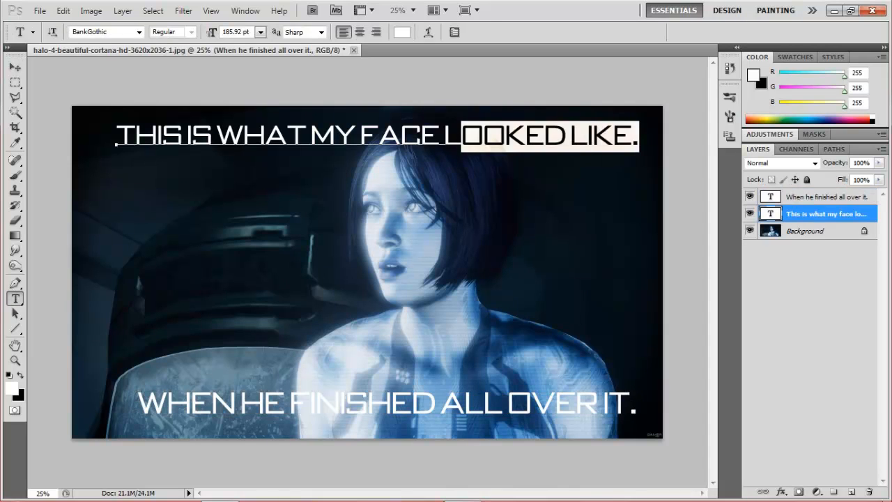
{"action": "key", "text": "ctrl+Return"}
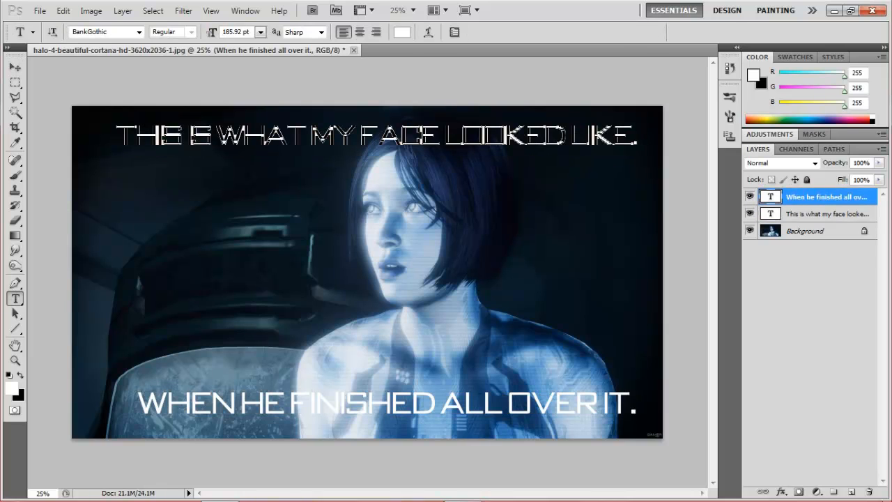
{"action": "double_click", "coordinate": [376, 136]}
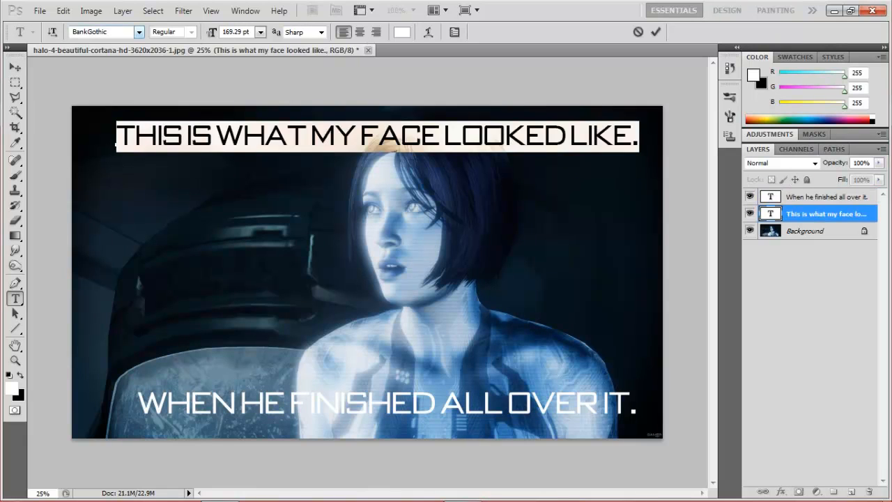
{"action": "left_click", "coordinate": [139, 31]}
{"action": "left_click", "coordinate": [104, 32]}
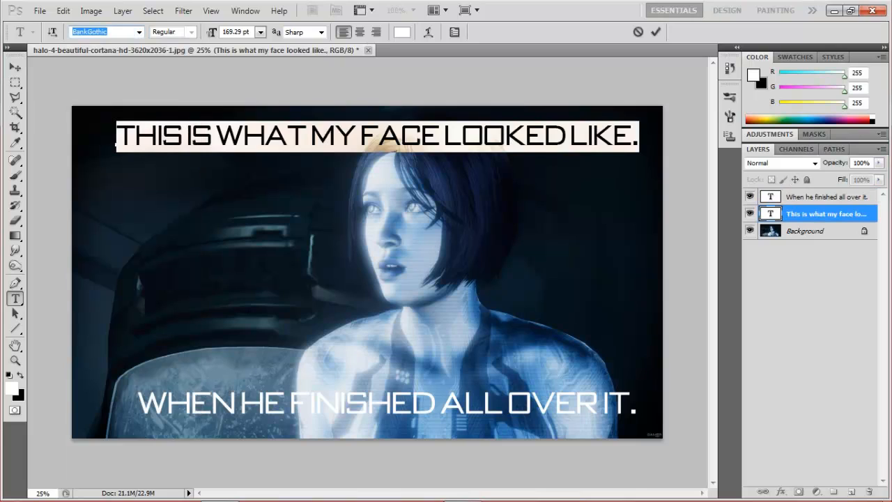
{"action": "type", "text": "I"}
{"action": "type", "text": "M"}
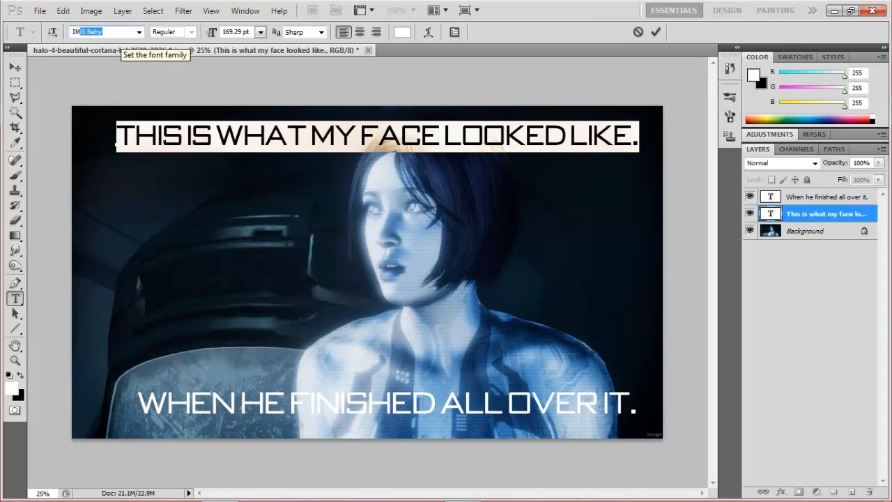
{"action": "key", "text": "BackSpace"}
- Choose Impact from the font list, commit it, and drag the top caption toward the image centre
{"action": "left_click", "coordinate": [138, 31]}
{"action": "type", "text": "M"}
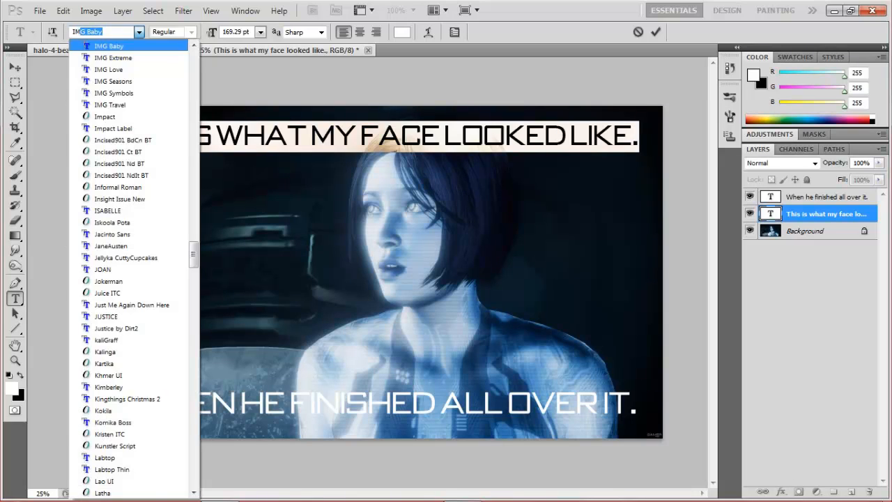
{"action": "key", "text": "Down"}
{"action": "key", "text": "Down"}
{"action": "key", "text": "Down"}
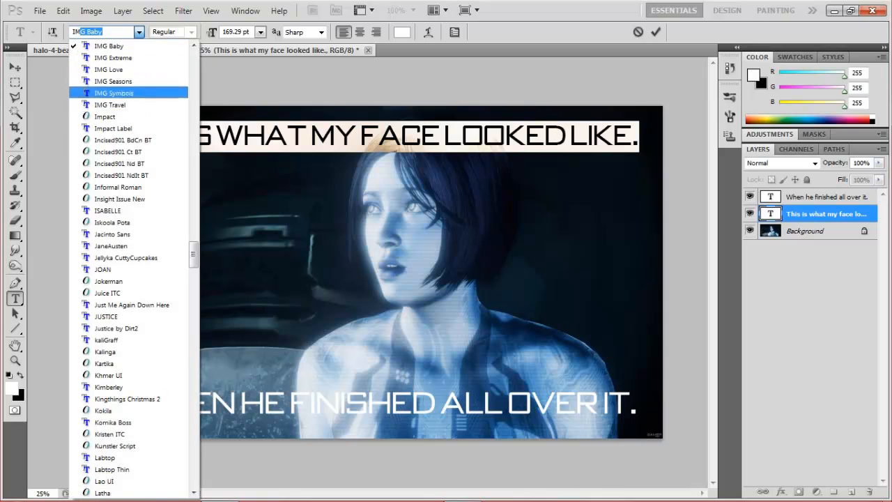
{"action": "key", "text": "Up"}
{"action": "key", "text": "Up"}
{"action": "key", "text": "Up"}
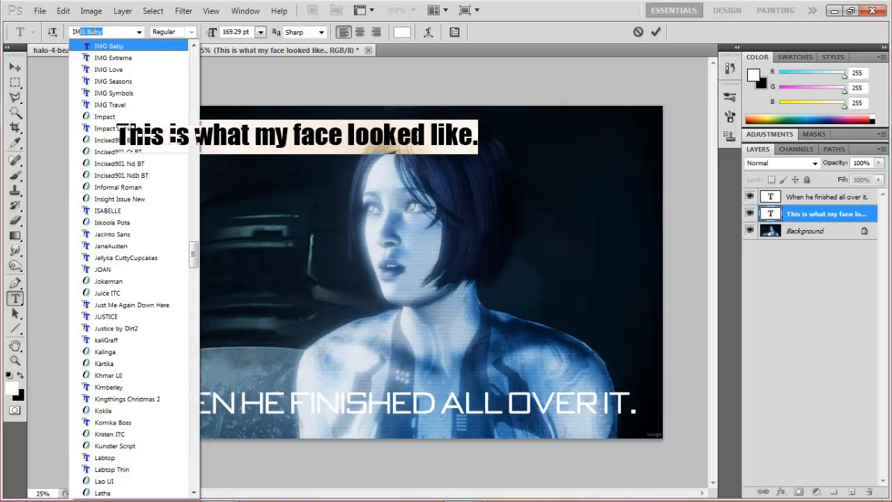
{"action": "left_click", "coordinate": [15, 66]}
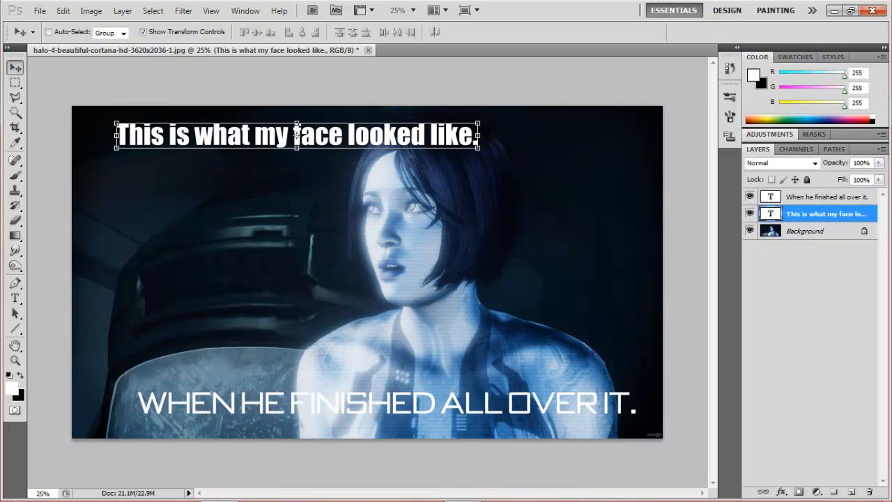
{"action": "left_click_drag", "start_coordinate": [297, 133], "coordinate": [364, 132]}
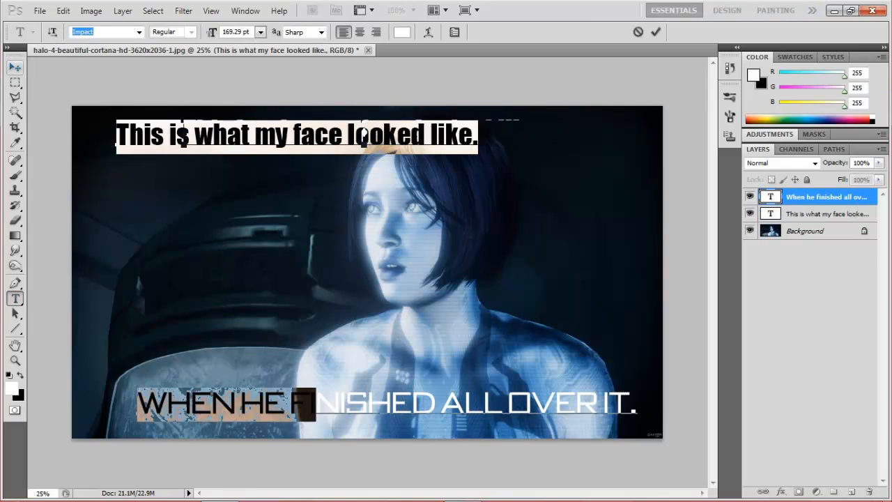
- Switch the bottom caption's font to Impact as well
{"action": "key", "text": "ctrl+Return"}
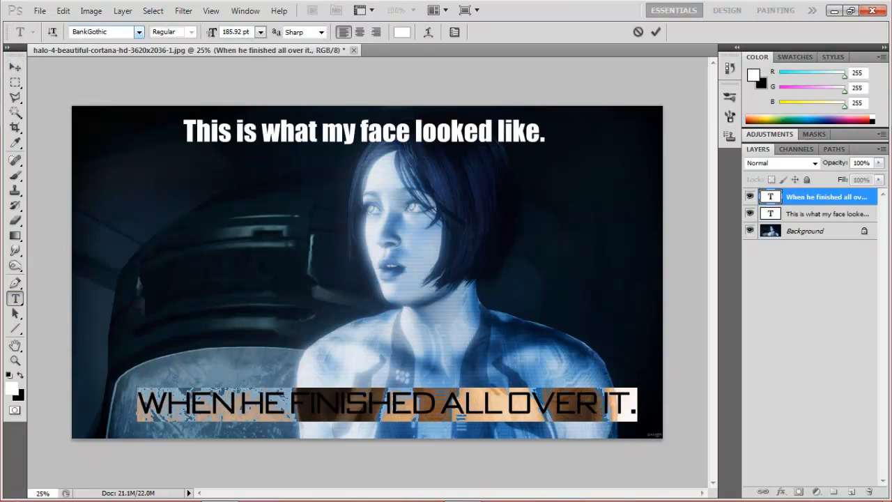
{"action": "left_click", "coordinate": [139, 32]}
{"action": "left_click", "coordinate": [105, 31]}
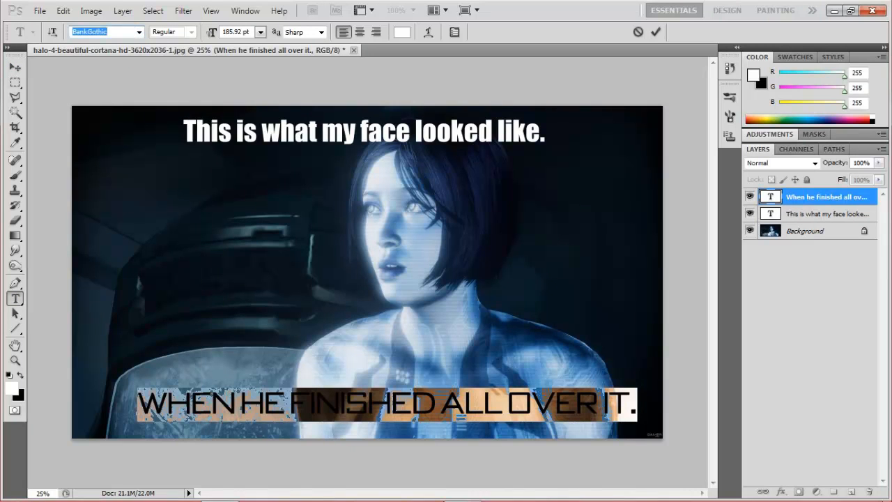
{"action": "type", "text": "IMG Baby"}
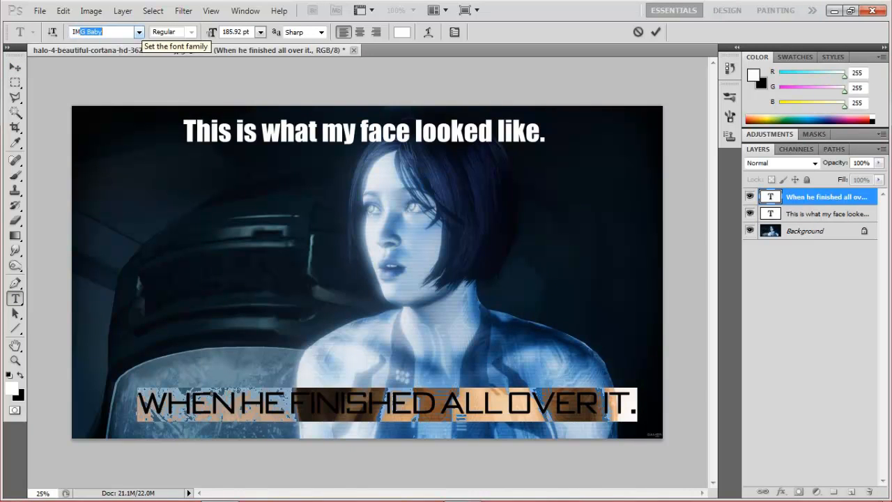
{"action": "left_click", "coordinate": [139, 31]}
{"action": "key", "text": "Down"}
{"action": "key", "text": "Down"}
{"action": "key", "text": "Down"}
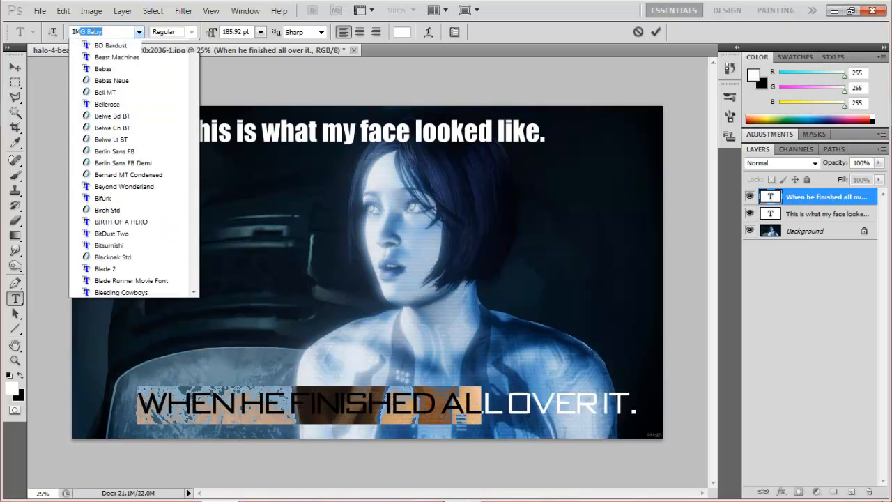
{"action": "key", "text": "Return"}
- Enlarge the bottom caption to about 138% and scale the top caption to match
{"action": "key", "text": "v"}
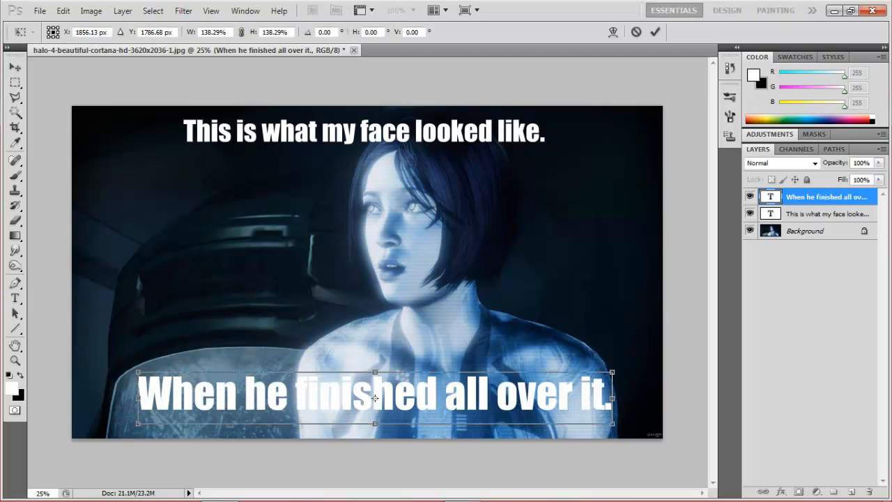
{"action": "key", "text": "v"}
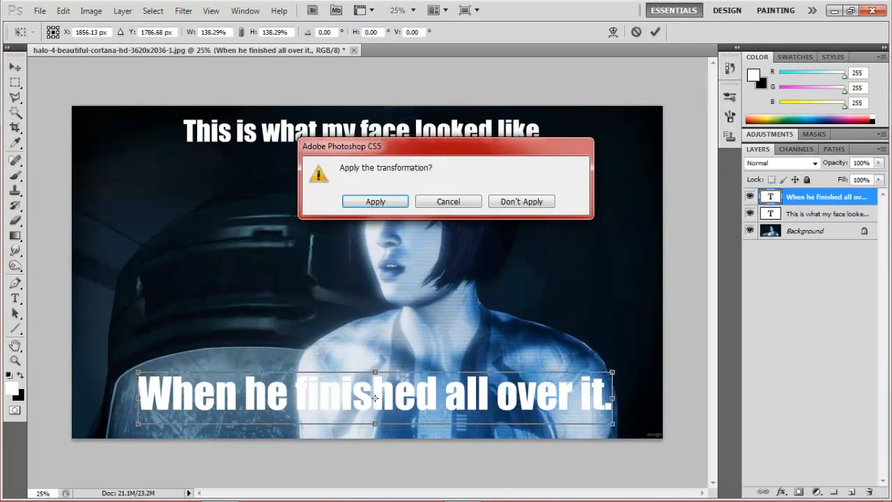
{"action": "key", "text": "Return"}
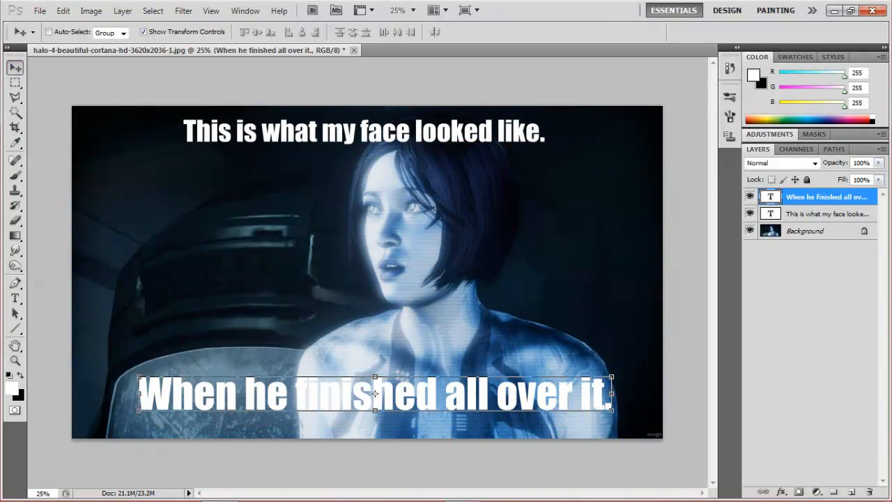
{"action": "left_click", "coordinate": [364, 131]}
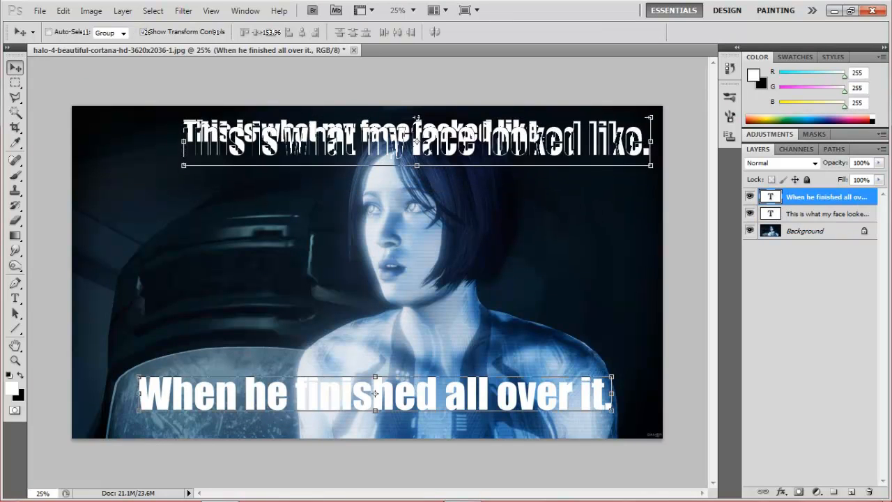
{"action": "left_click", "coordinate": [15, 67]}
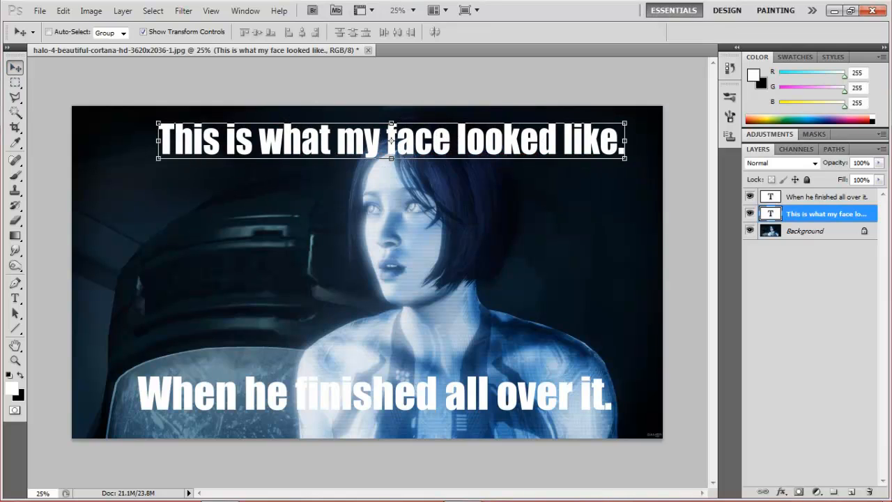
- Reposition both captions with the Move tool so they sit centred along the top and bottom
{"action": "left_click", "coordinate": [825, 196]}
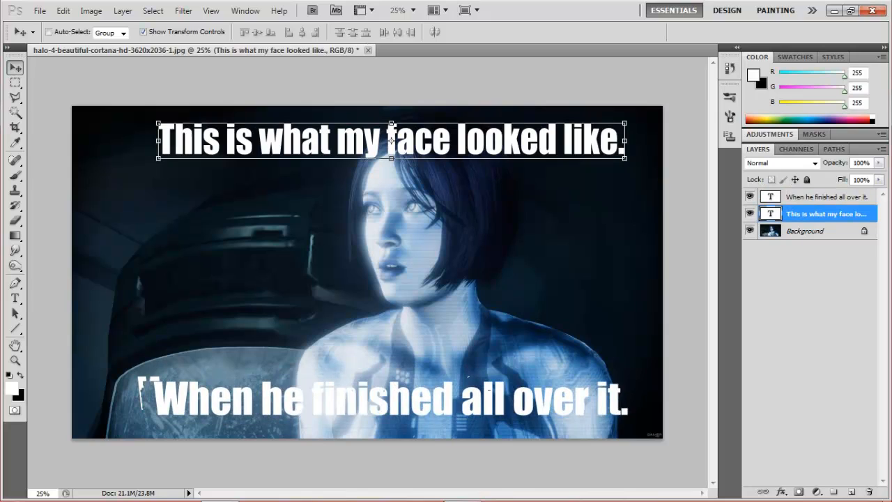
{"action": "left_click", "coordinate": [826, 196]}
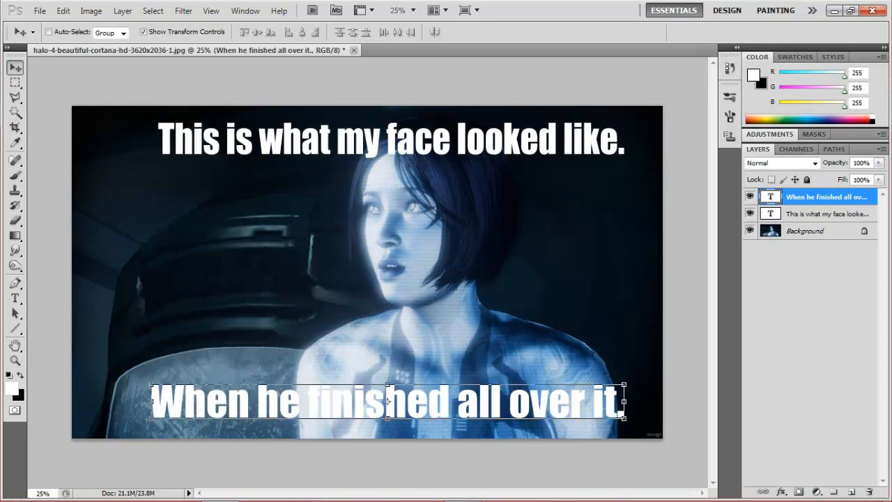
{"action": "left_click", "coordinate": [826, 213]}
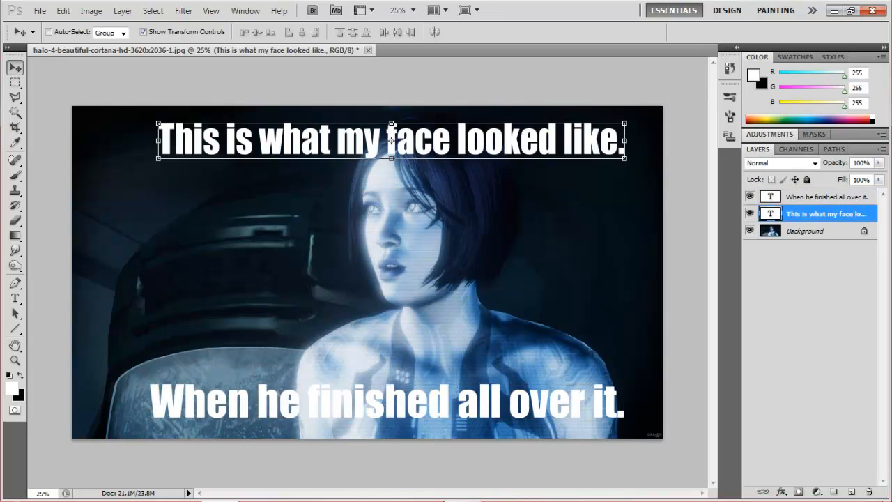
{"action": "left_click", "coordinate": [622, 397]}
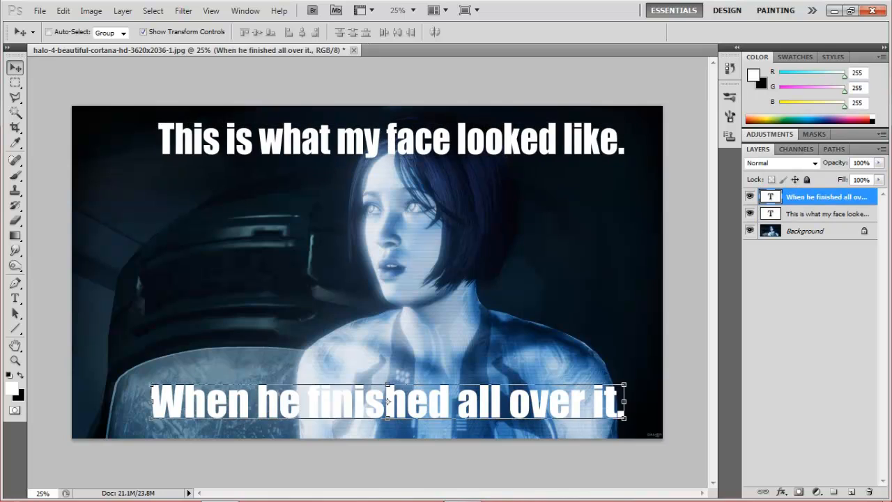
{"action": "left_click_drag", "start_coordinate": [392, 141], "coordinate": [383, 142]}
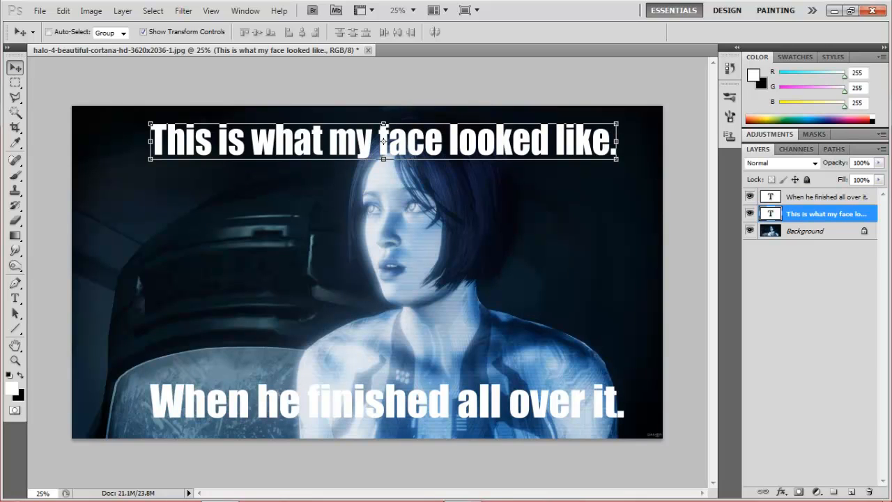
{"action": "double_click", "coordinate": [825, 197]}
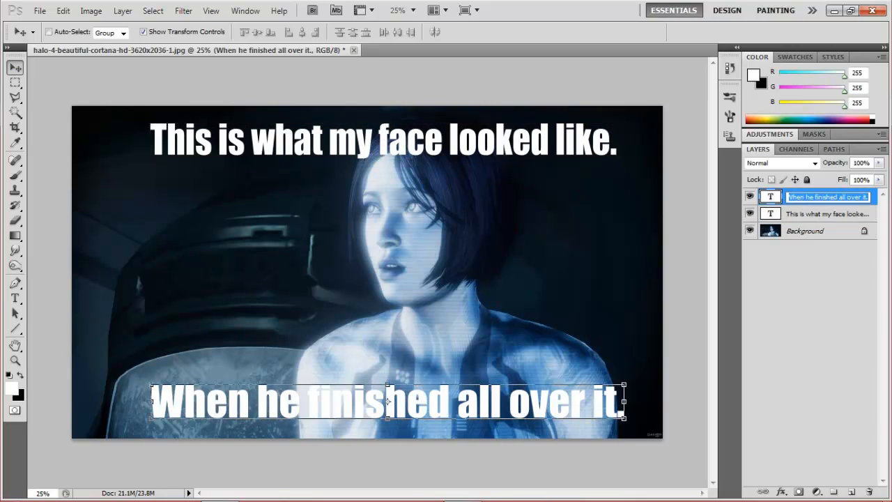
{"action": "left_click", "coordinate": [825, 214]}
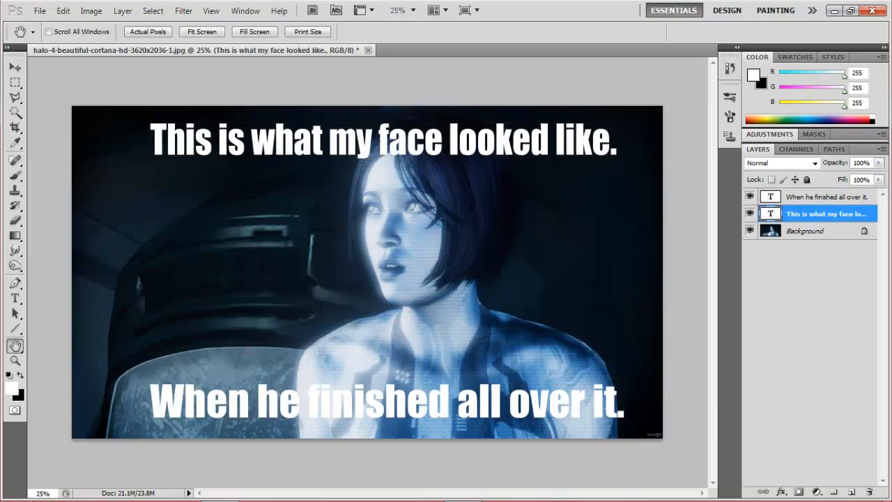
- Add an Outer Glow layer style to the top caption with a wider spread and much larger size
{"action": "double_click", "coordinate": [850, 214]}
{"action": "mouse_move", "coordinate": [488, 119]}
{"action": "left_mouse_down"}
{"action": "mouse_move", "coordinate": [361, 103]}
{"action": "mouse_move", "coordinate": [487, 118]}
{"action": "mouse_move", "coordinate": [328, 115]}
{"action": "left_mouse_up"}
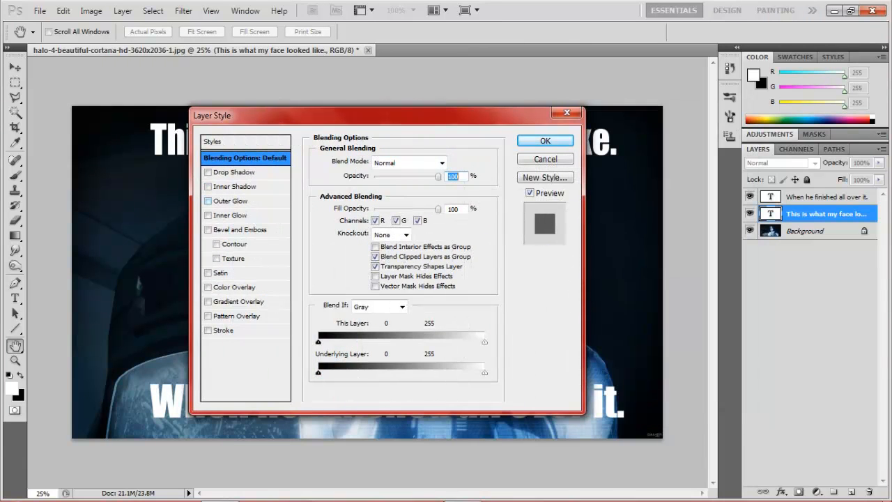
{"action": "left_click", "coordinate": [230, 201]}
{"action": "left_click_drag", "start_coordinate": [387, 116], "coordinate": [626, 120]}
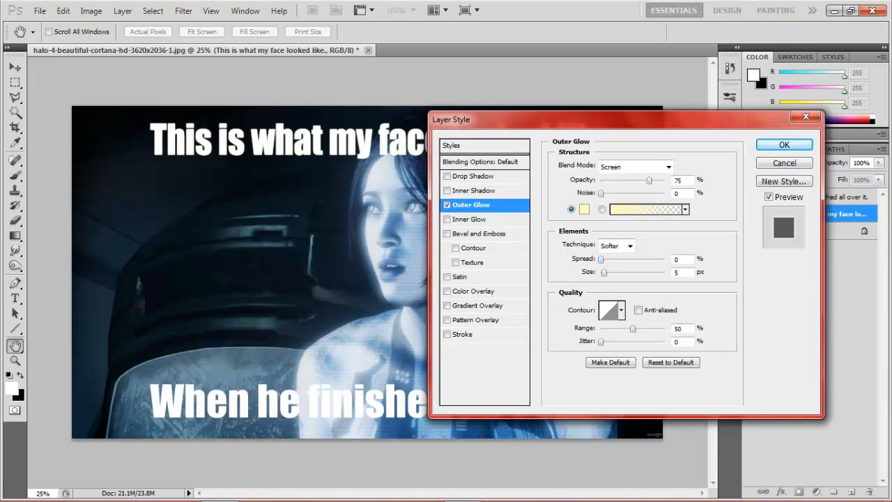
{"action": "left_click_drag", "start_coordinate": [601, 258], "coordinate": [634, 259]}
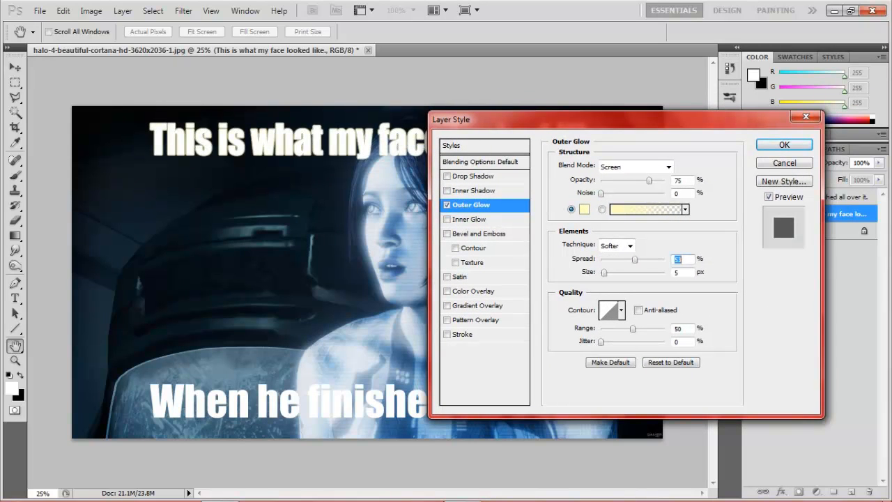
{"action": "mouse_move", "coordinate": [604, 272]}
{"action": "left_mouse_down"}
{"action": "mouse_move", "coordinate": [659, 271]}
{"action": "mouse_move", "coordinate": [601, 258]}
{"action": "left_mouse_up"}
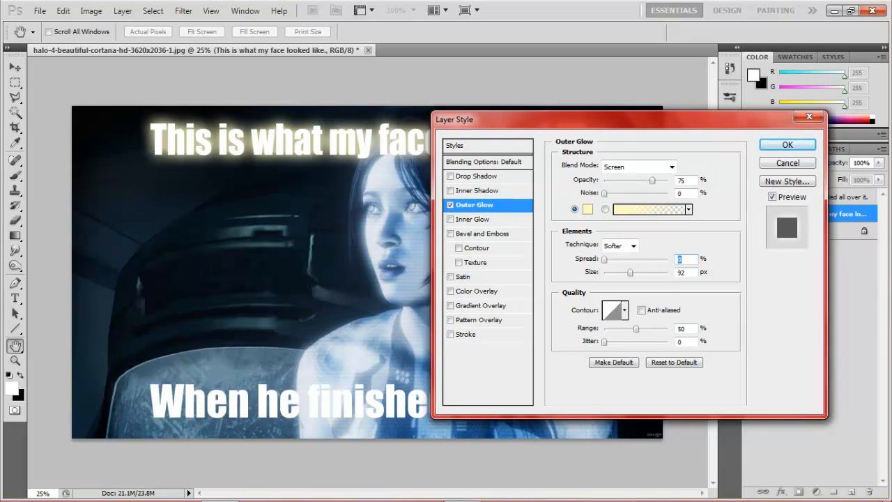
{"action": "mouse_move", "coordinate": [557, 119]}
{"action": "left_mouse_down"}
{"action": "mouse_move", "coordinate": [427, 159]}
{"action": "mouse_move", "coordinate": [528, 163]}
{"action": "left_mouse_up"}
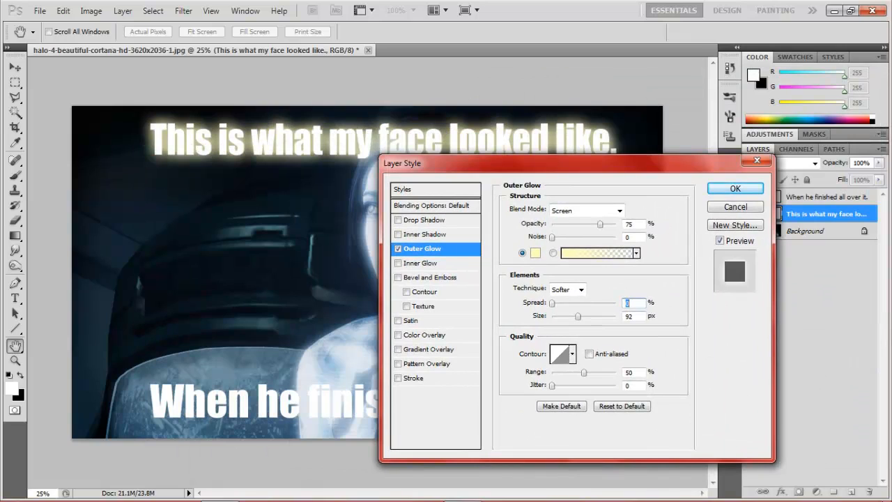
- Set the glow's blend mode to Normal, opacity to 100% and spread to about 92%
{"action": "left_click", "coordinate": [586, 211]}
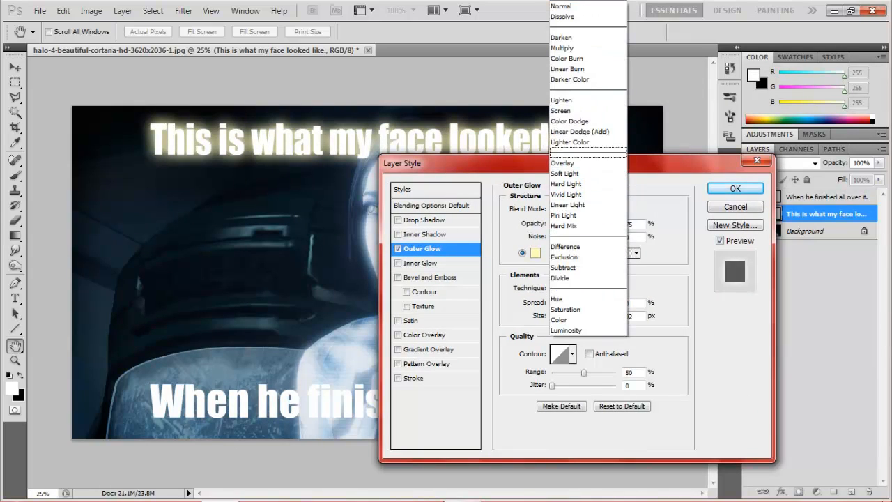
{"action": "left_click", "coordinate": [586, 6]}
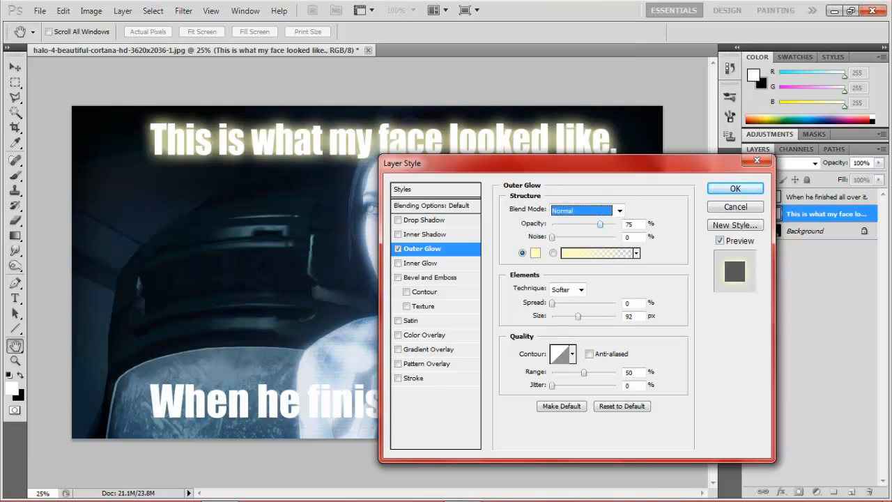
{"action": "left_click_drag", "start_coordinate": [600, 224], "coordinate": [616, 224]}
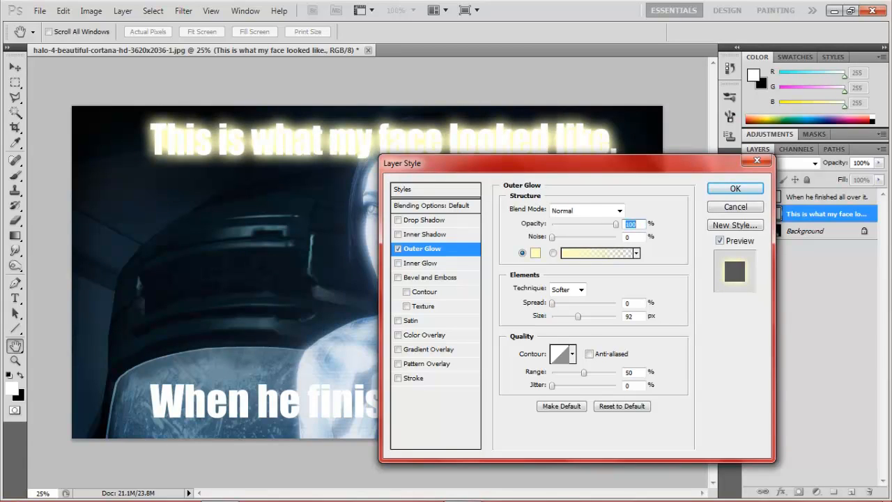
{"action": "left_click_drag", "start_coordinate": [552, 302], "coordinate": [616, 302]}
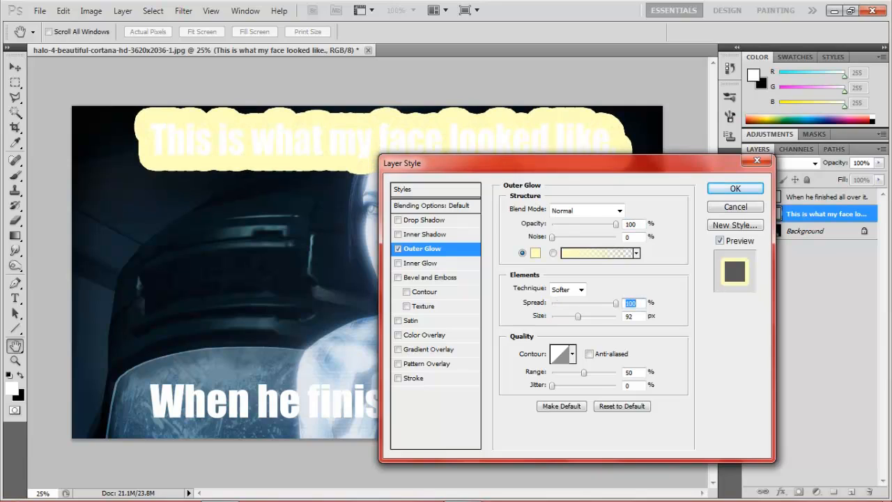
{"action": "left_click_drag", "start_coordinate": [616, 303], "coordinate": [611, 303]}
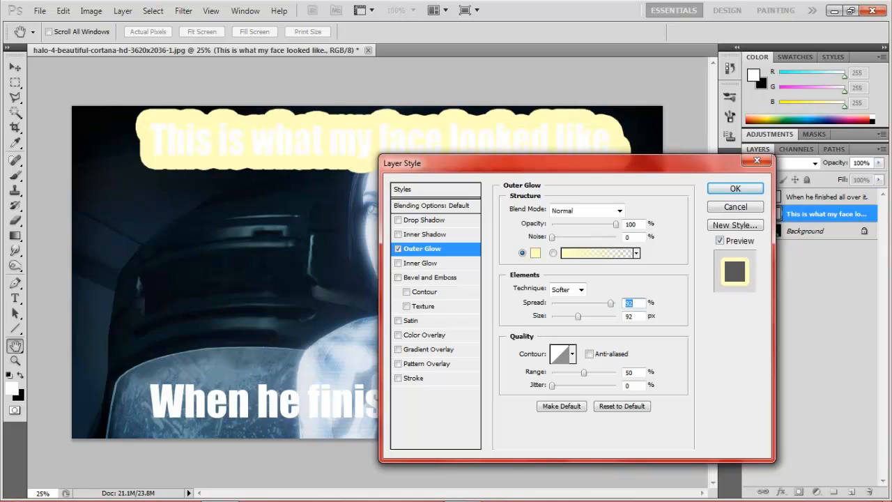
- Change the glow colour to black (000000)
{"action": "left_click", "coordinate": [535, 252]}
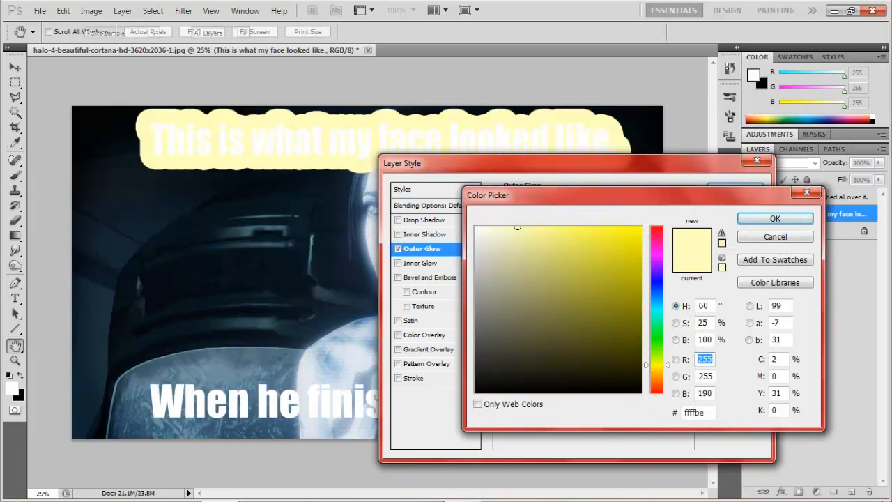
{"action": "left_click", "coordinate": [493, 392]}
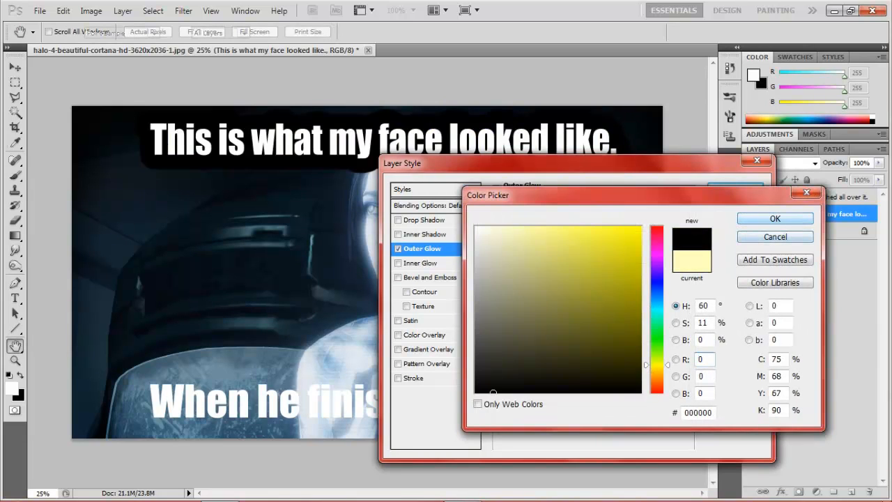
{"action": "left_click", "coordinate": [775, 219]}
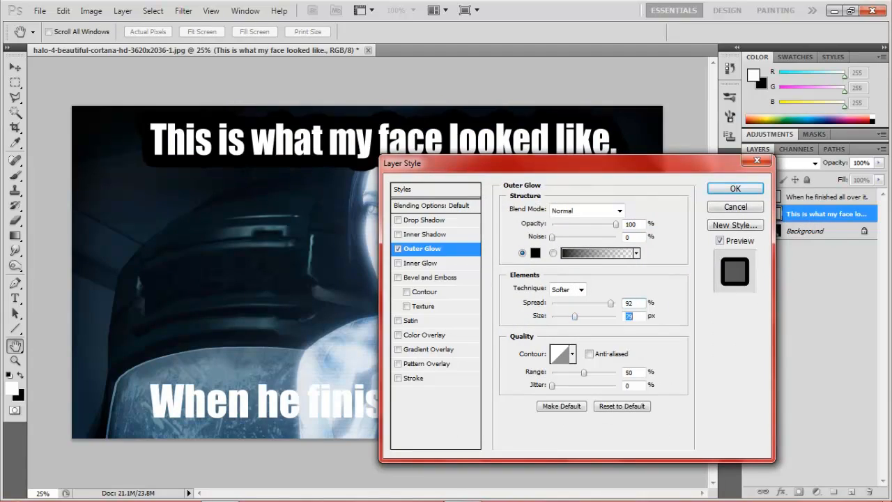
- Shrink the glow size to around 10 px for a tight outline and apply the layer style
{"action": "left_click_drag", "start_coordinate": [577, 316], "coordinate": [558, 315]}
{"action": "key", "text": "Up"}
{"action": "key", "text": "Up"}
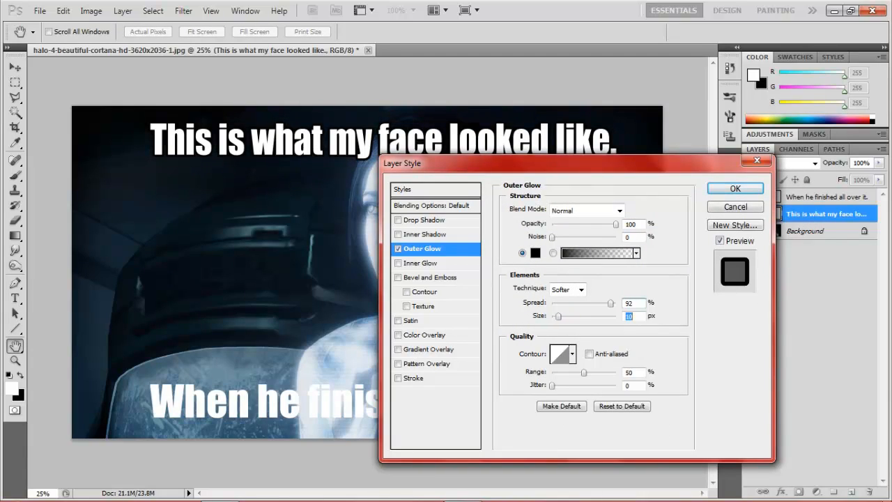
{"action": "key", "text": "Up"}
{"action": "key", "text": "Up"}
{"action": "key", "text": "Up"}
{"action": "key", "text": "Down"}
{"action": "key", "text": "Down"}
{"action": "key", "text": "Down"}
{"action": "key", "text": "Return"}
{"action": "key", "text": "v"}
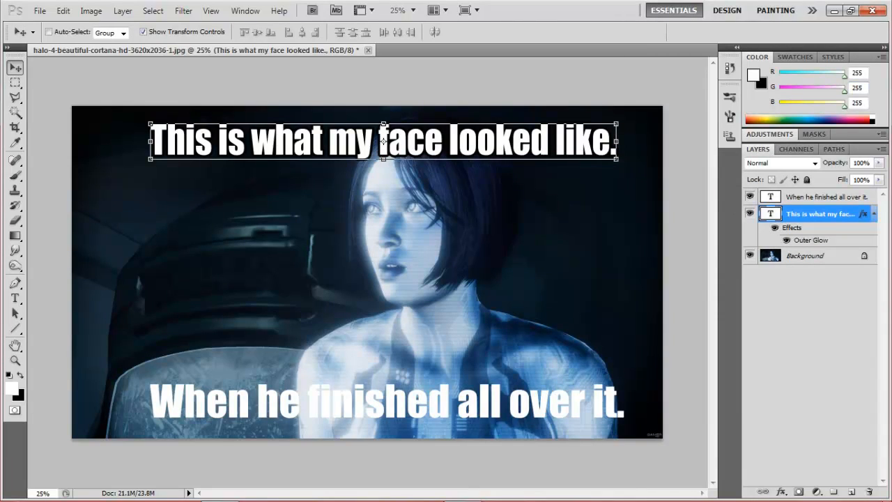
- Reopen the top caption's Layer Style, review the Outer Glow settings and close it unchanged
{"action": "left_click", "coordinate": [873, 214]}
{"action": "left_click", "coordinate": [874, 214]}
{"action": "double_click", "coordinate": [822, 214]}
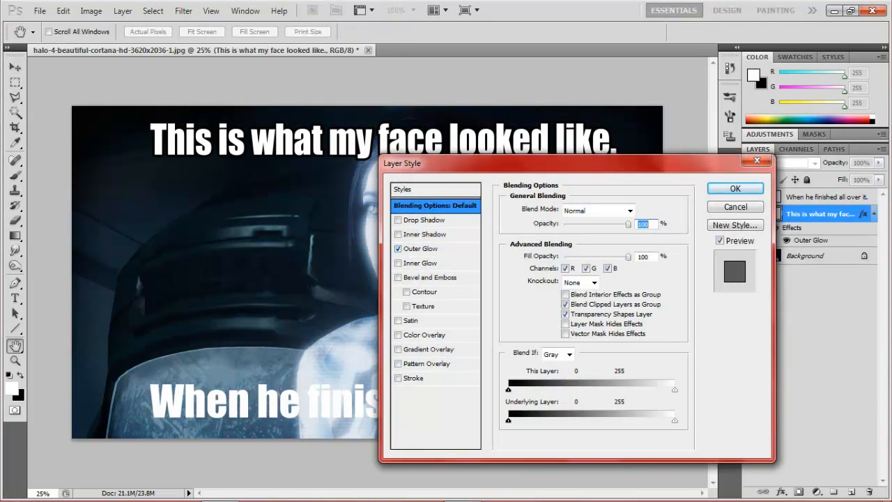
{"action": "left_click", "coordinate": [421, 248]}
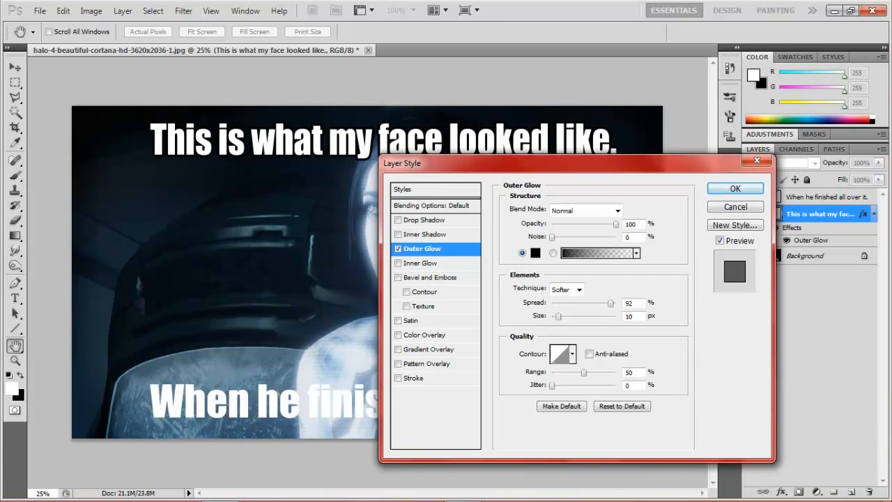
{"action": "left_click", "coordinate": [735, 188]}
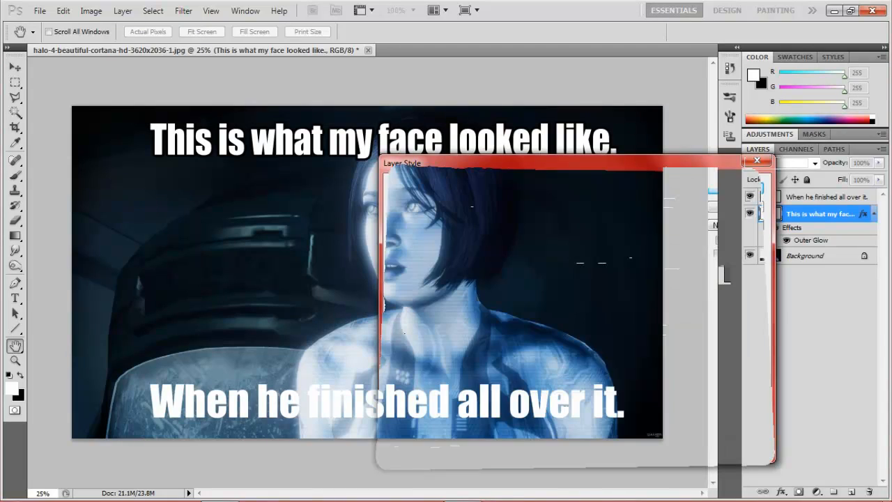
- Collapse the effects list and bring up the layer-style context menu for the top caption
{"action": "left_click", "coordinate": [873, 213]}
{"action": "right_click", "coordinate": [864, 213]}
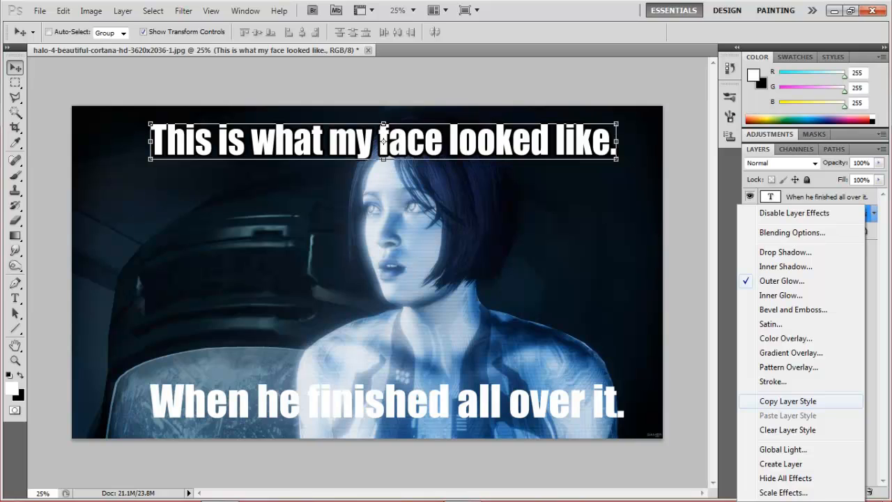
- Copy the top caption's layer style and paste it onto the WHEN HE FINISHED ALL OVER IT. layer
{"action": "left_click", "coordinate": [787, 400]}
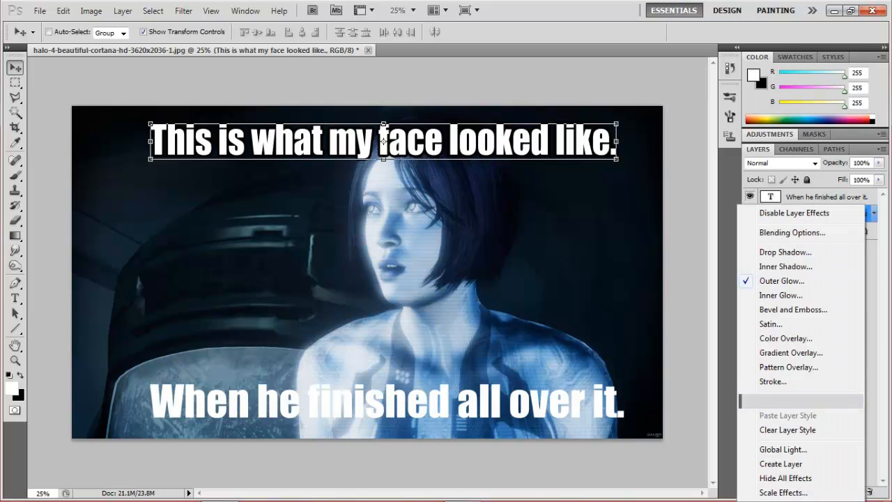
{"action": "left_click", "coordinate": [826, 197]}
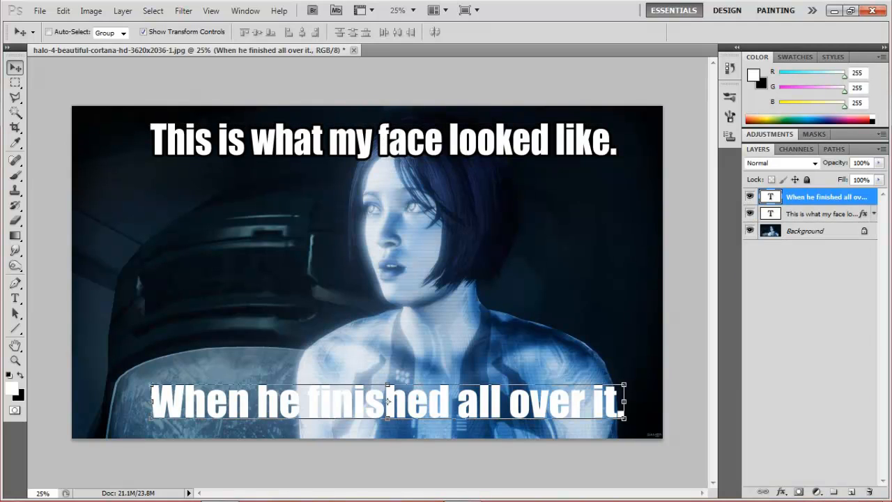
{"action": "right_click", "coordinate": [826, 197]}
{"action": "left_click", "coordinate": [776, 477]}
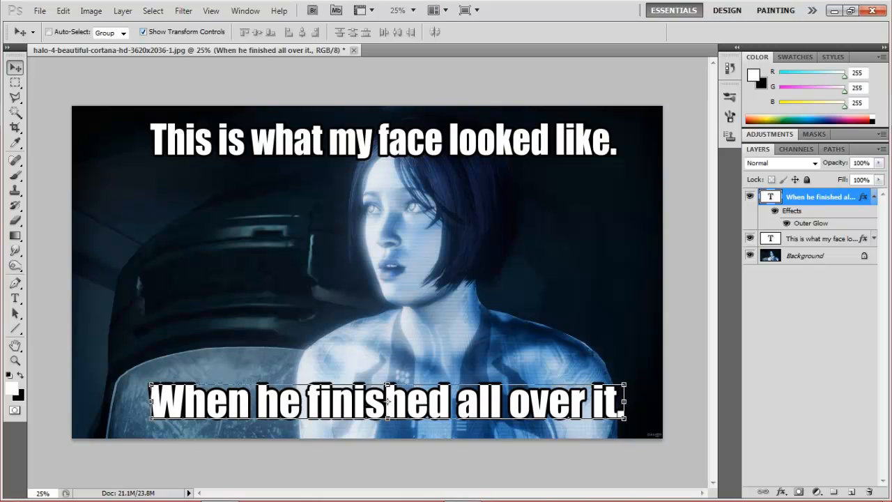
{"action": "left_click", "coordinate": [873, 196]}
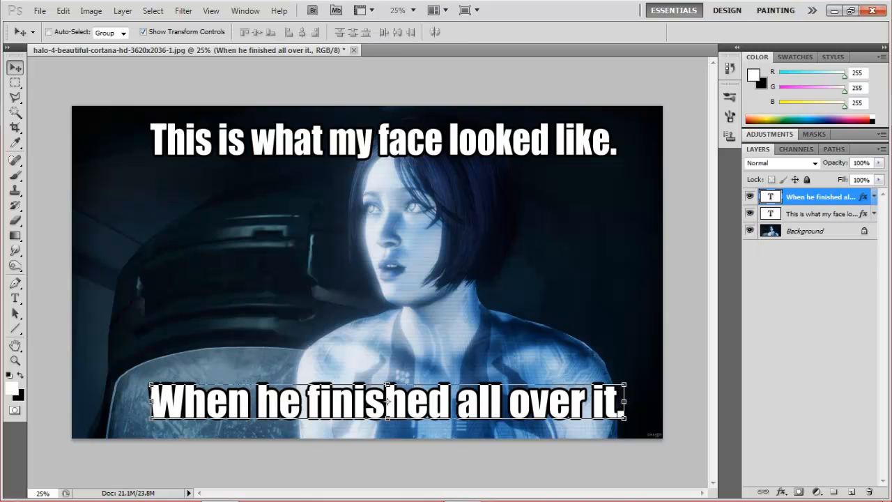
{"action": "left_click", "coordinate": [815, 231]}
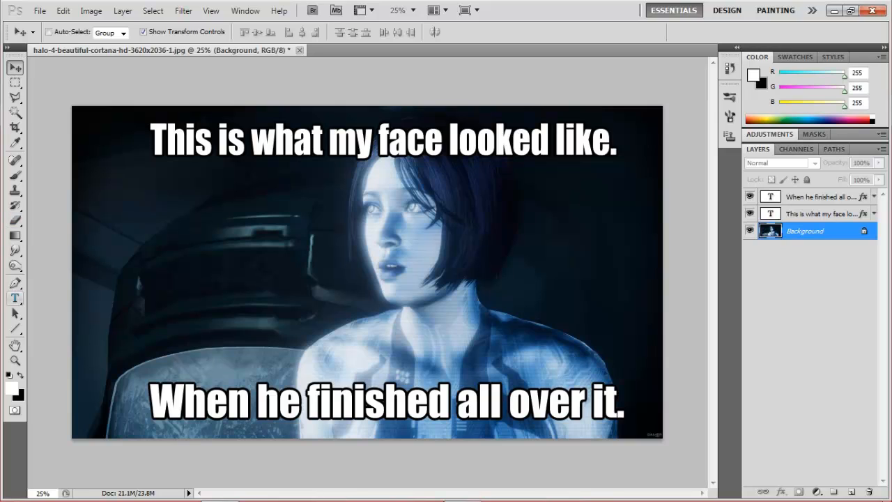
{"action": "left_click", "coordinate": [15, 298]}
{"action": "key", "text": "v"}
{"action": "left_click", "coordinate": [40, 9]}
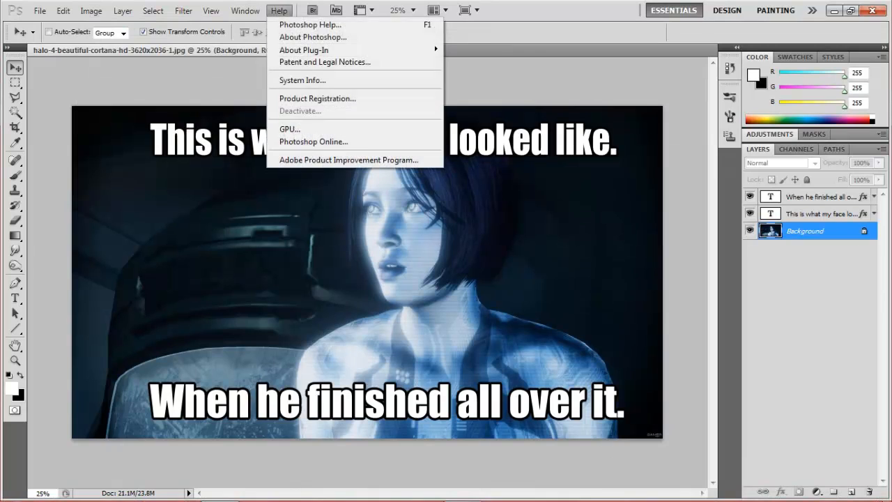
{"action": "key", "text": "Escape"}
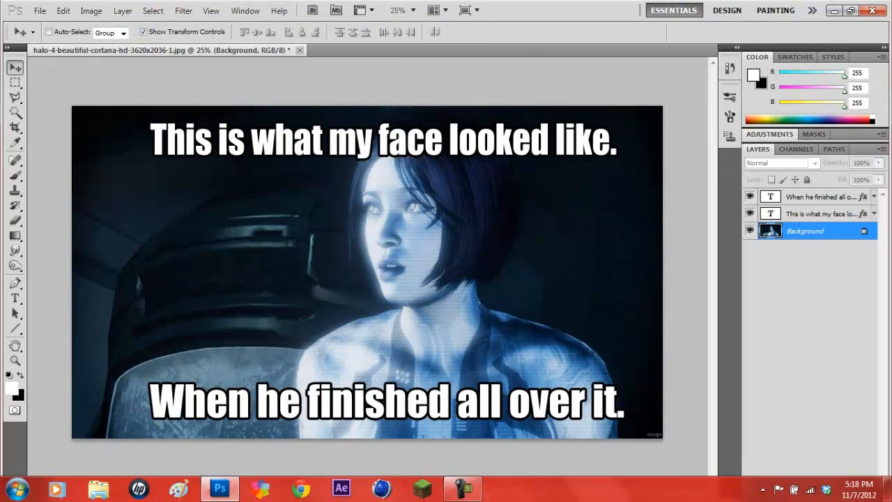
{"action": "left_click", "coordinate": [462, 488]}
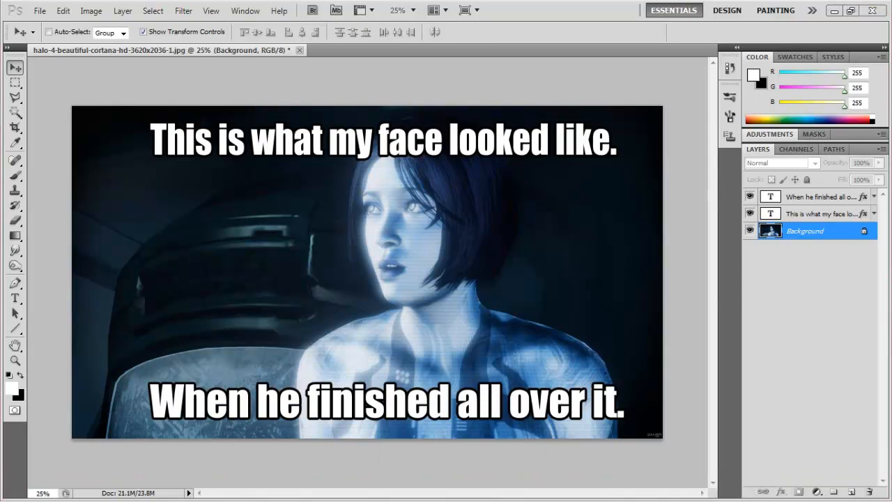